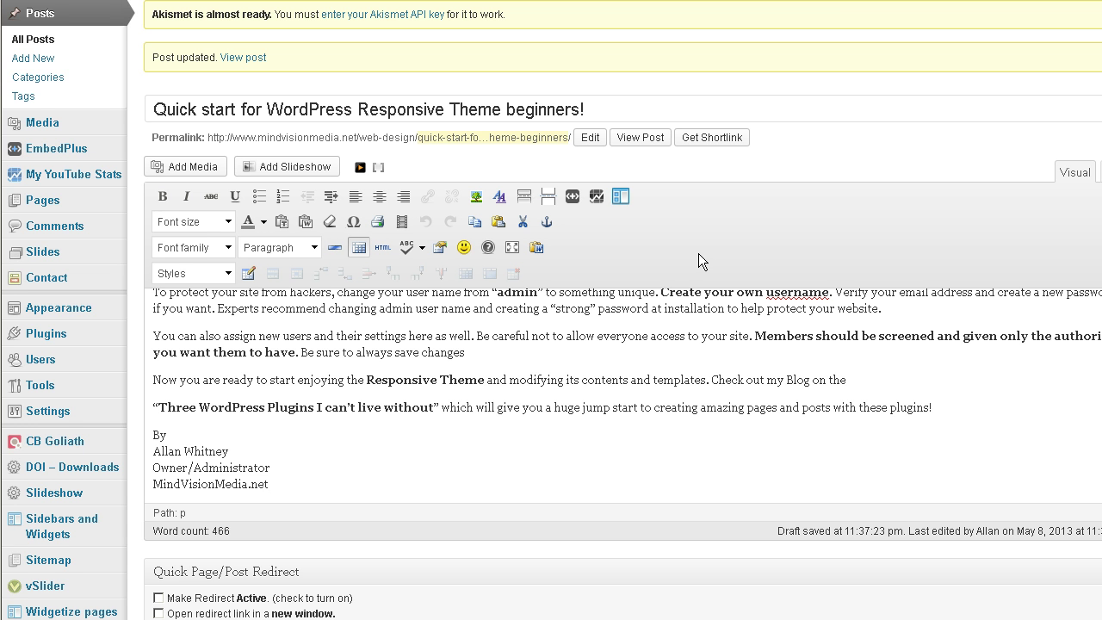
left_click(313, 248)
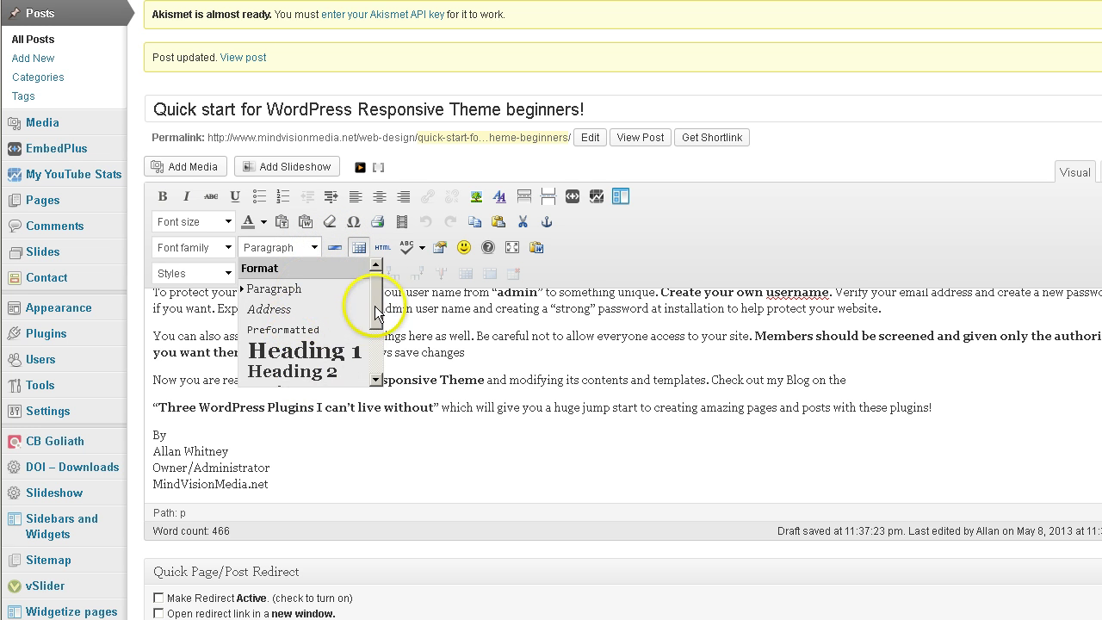
left_click_drag(374, 301, 329, 322)
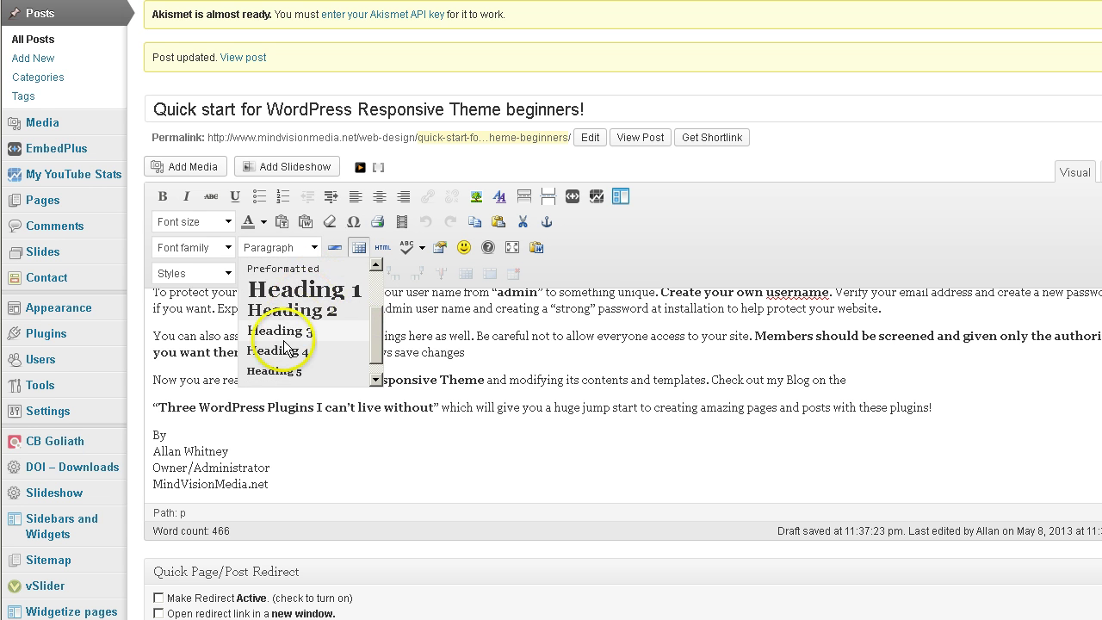
left_click(604, 264)
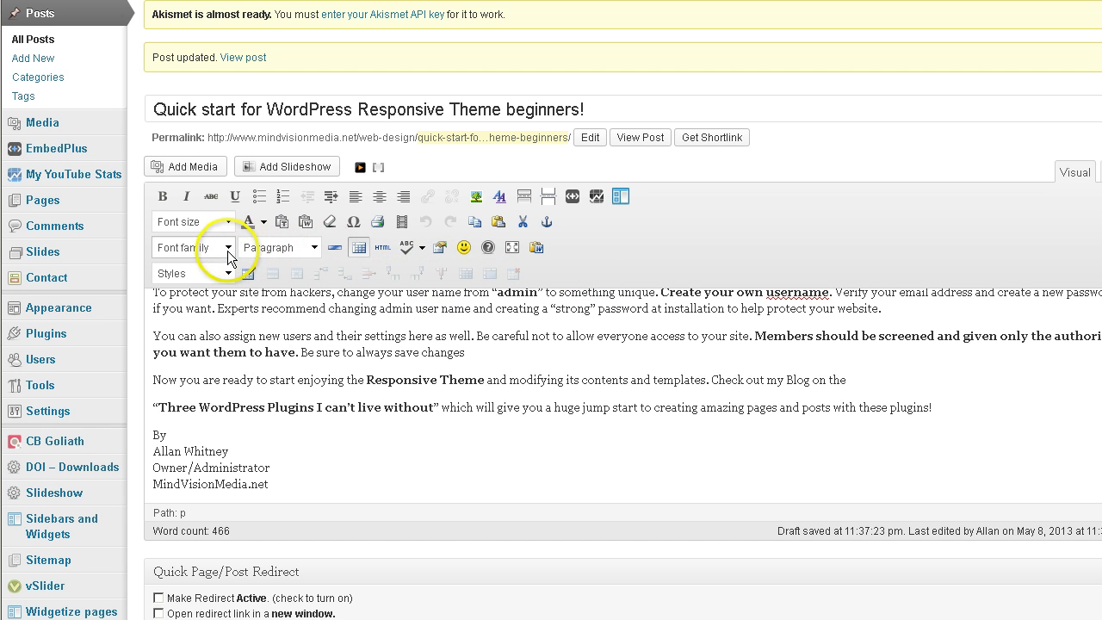
left_click(226, 222)
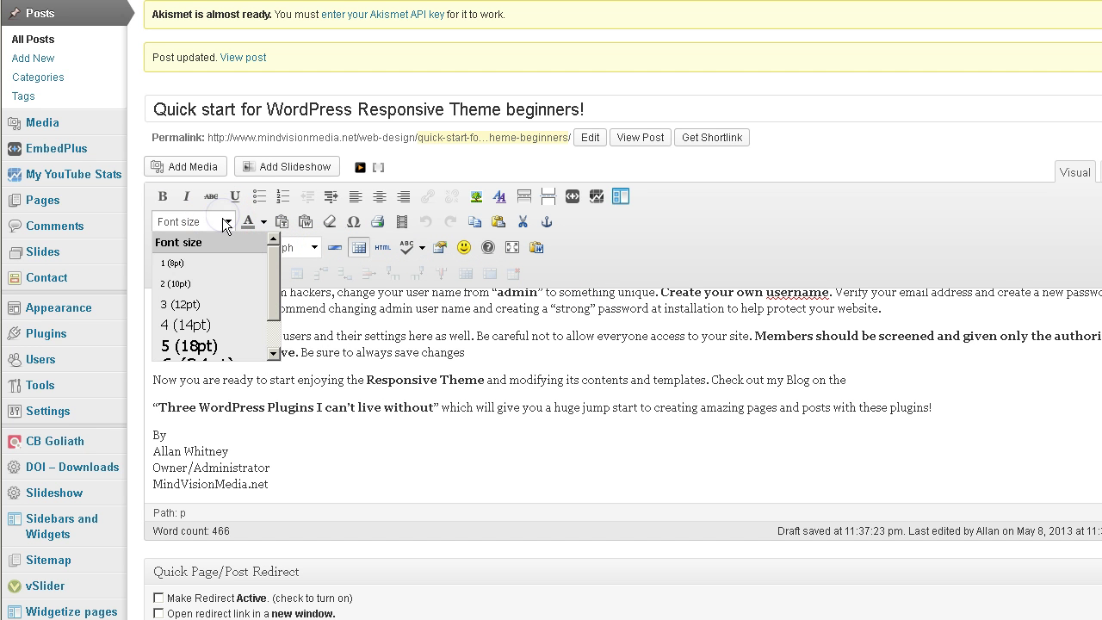
left_click(626, 265)
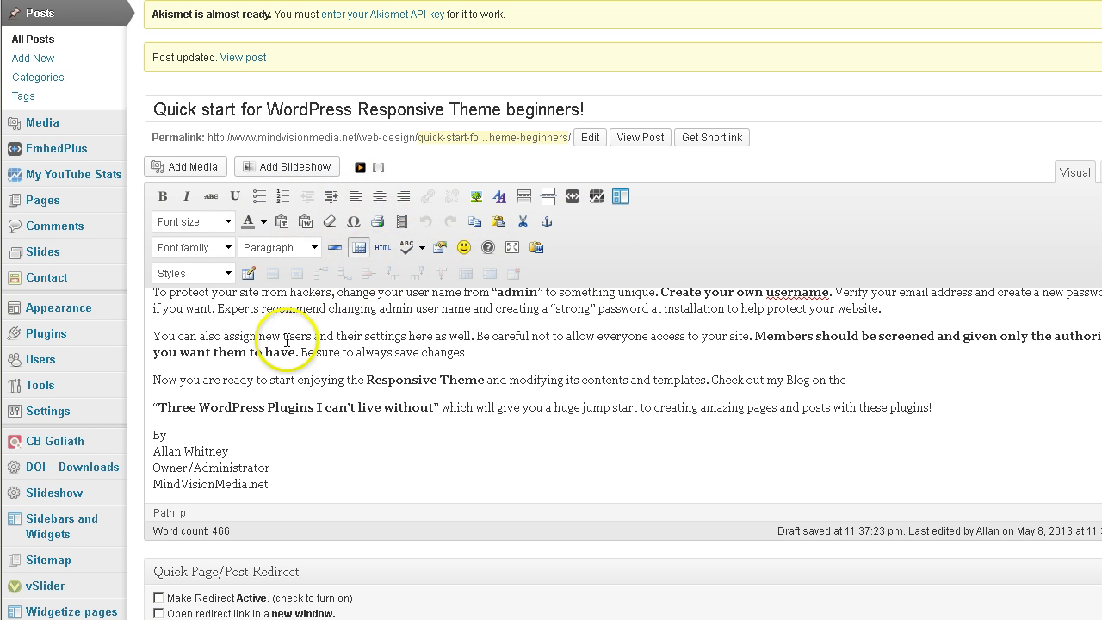
mouse_move(62, 338)
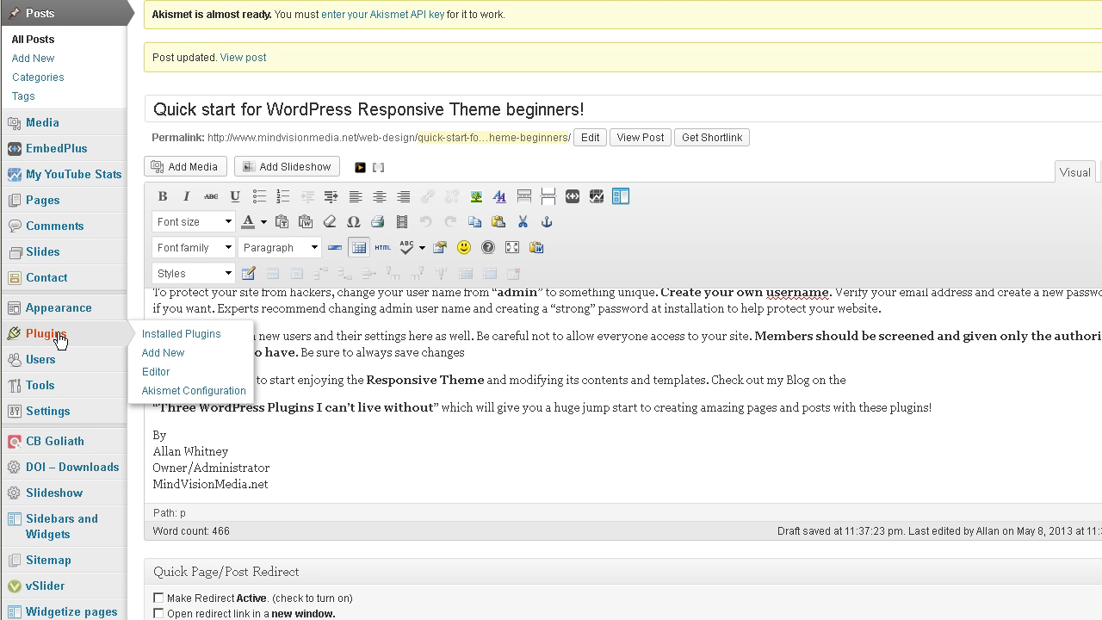
Step: Open the Installed Plugins list and scroll down to locate TinyMCE Advanced
left_click(61, 340)
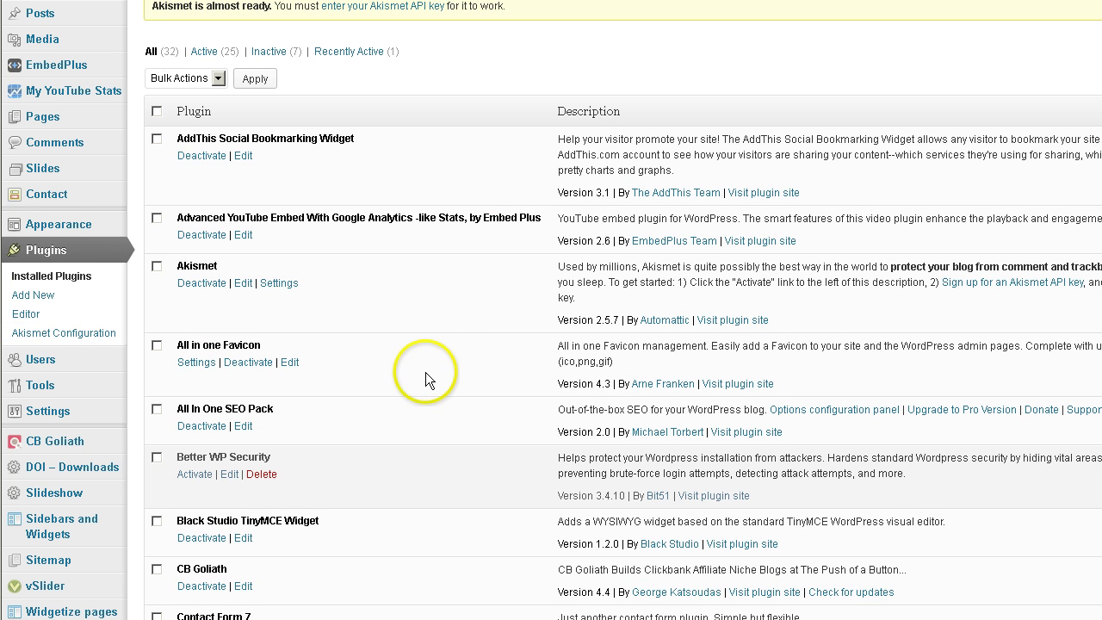
scroll(411, 372, "down", 7)
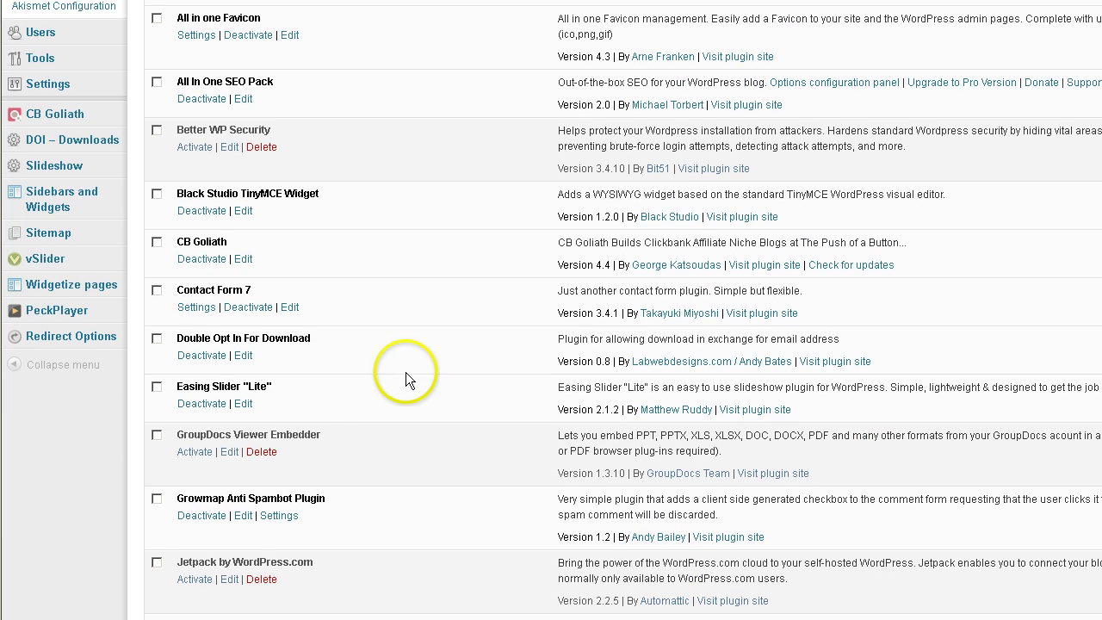
scroll(405, 379, "down", 5)
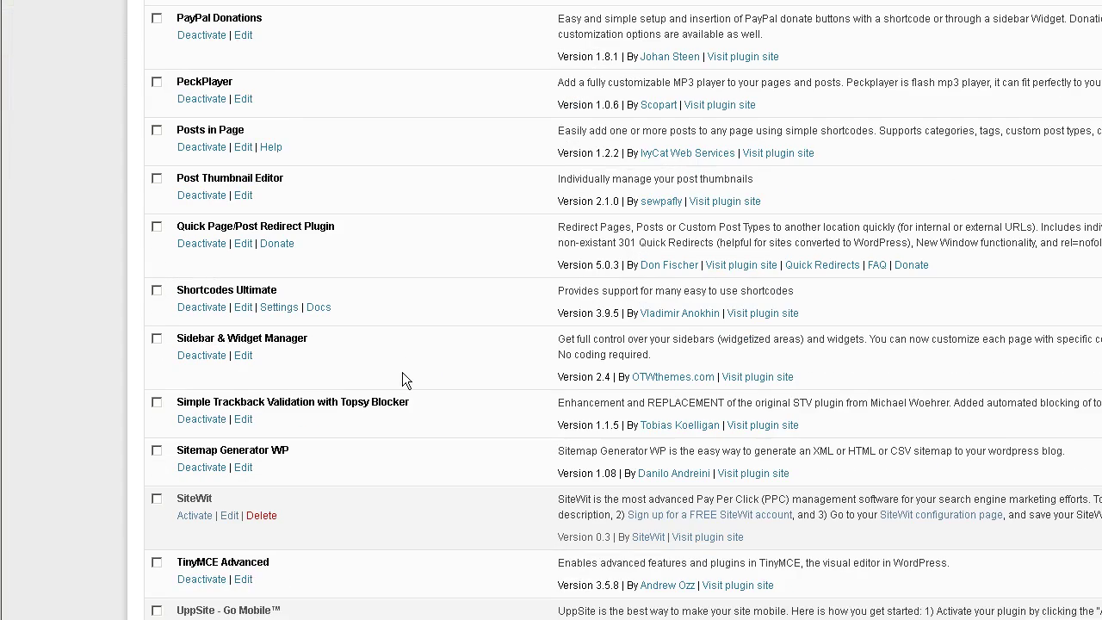
scroll(404, 380, "down", 2)
scroll(402, 381, "down", 1)
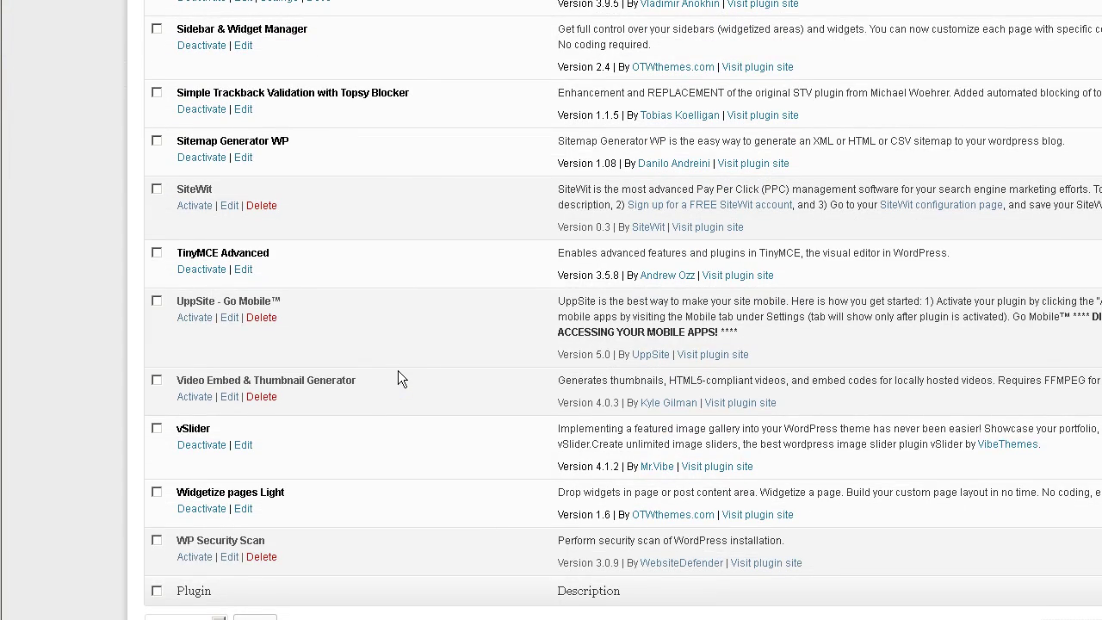
scroll(397, 379, "up", 2)
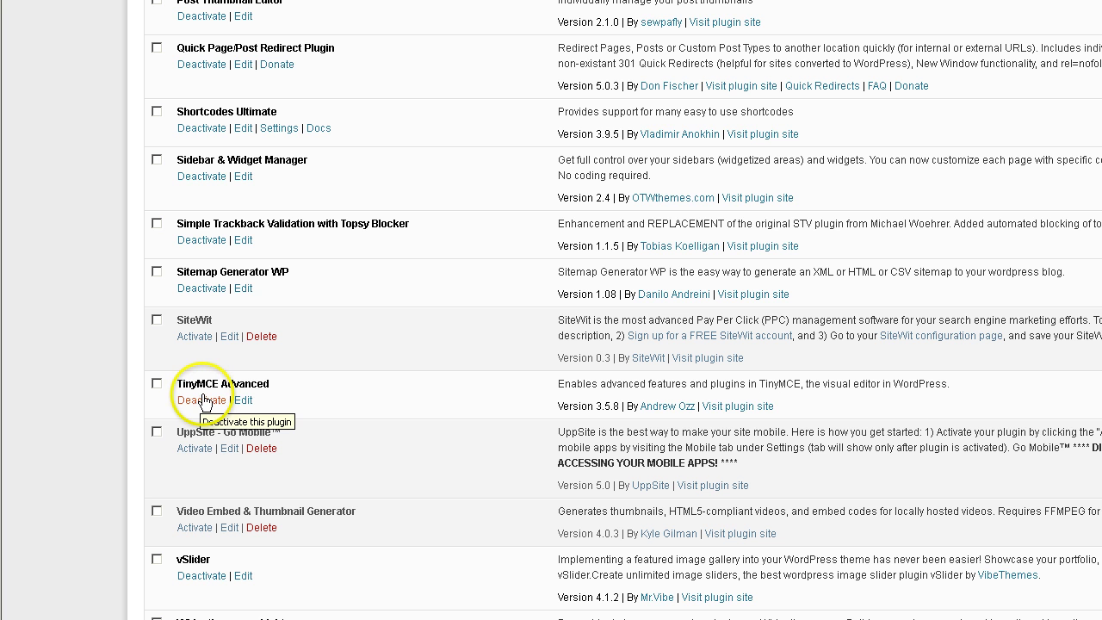
Step: Check that TinyMCE Advanced is active, then scroll back to the top of the plugin list
left_click(204, 401)
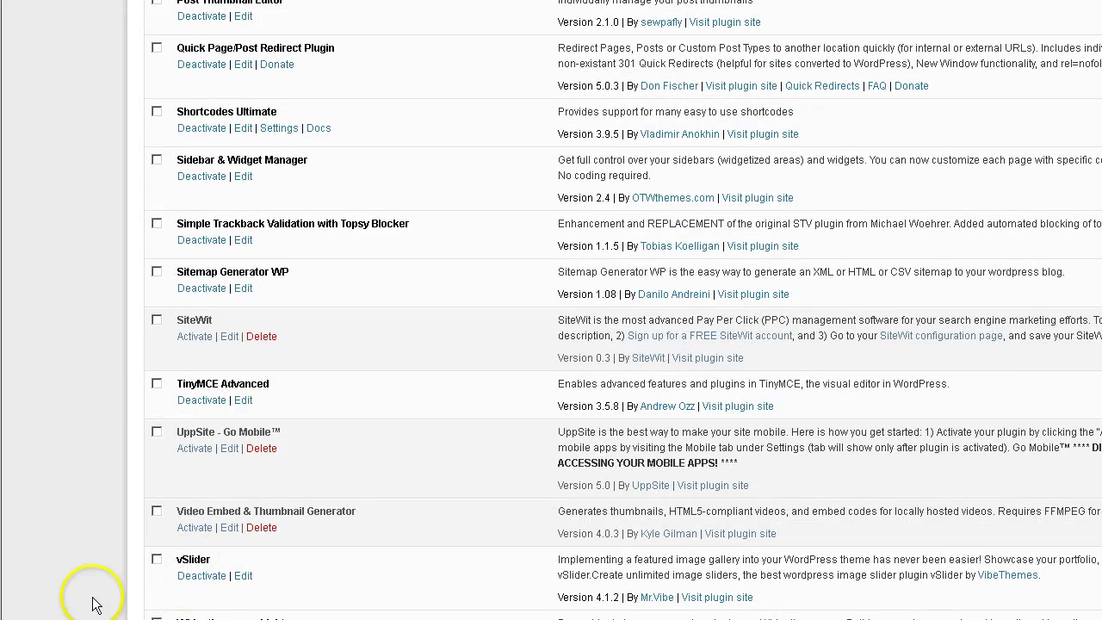
scroll(314, 394, "up", 5)
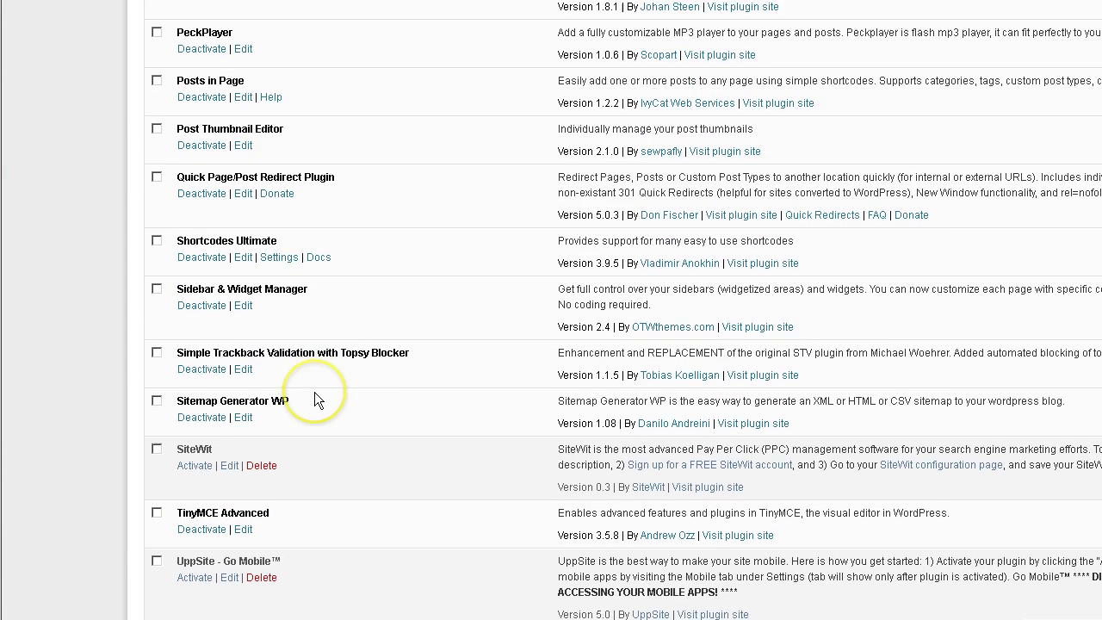
scroll(317, 398, "up", 3)
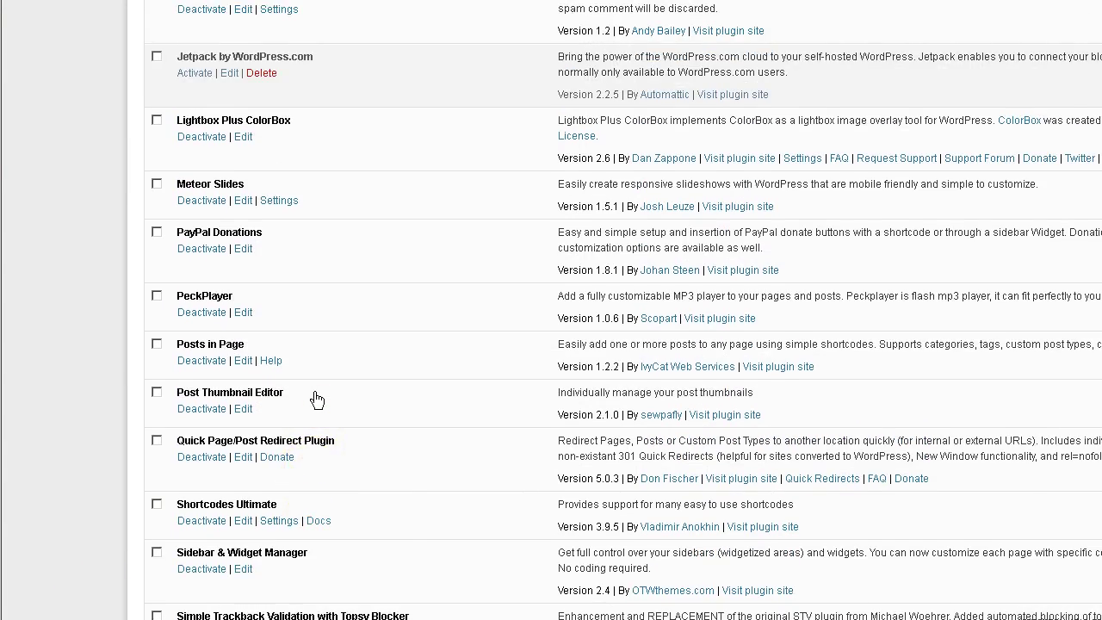
scroll(314, 398, "up", 1)
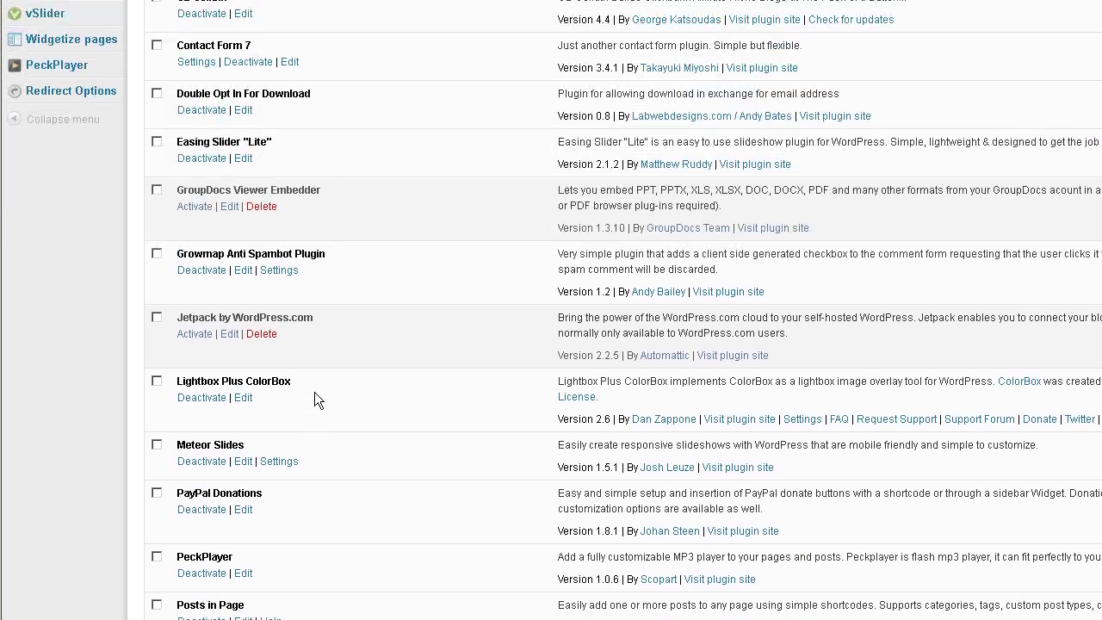
scroll(314, 398, "up", 3)
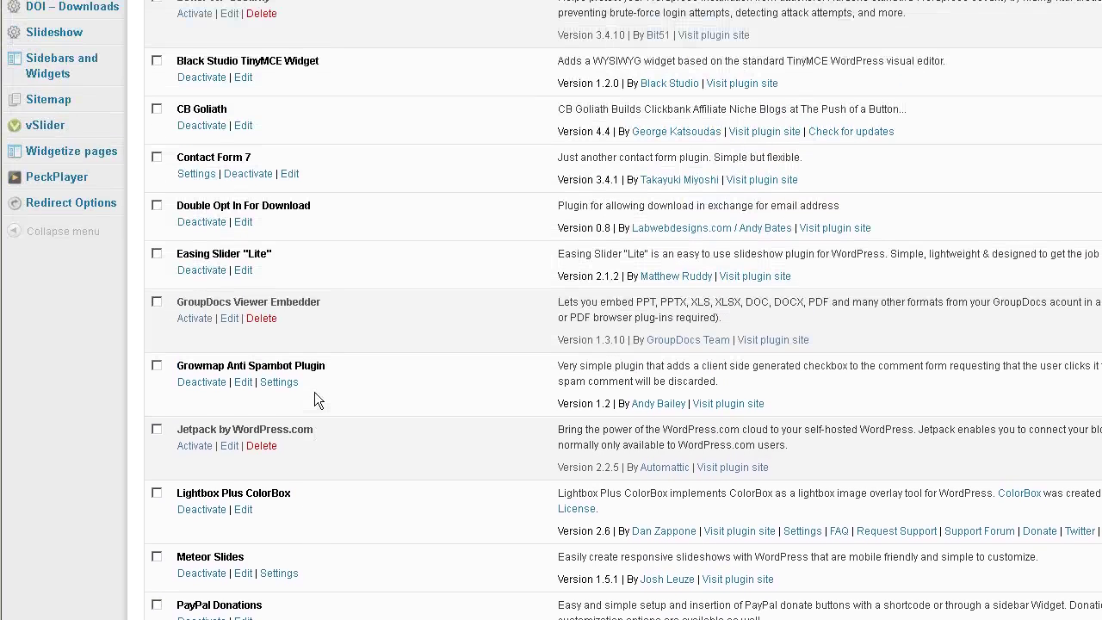
scroll(314, 396, "up", 2)
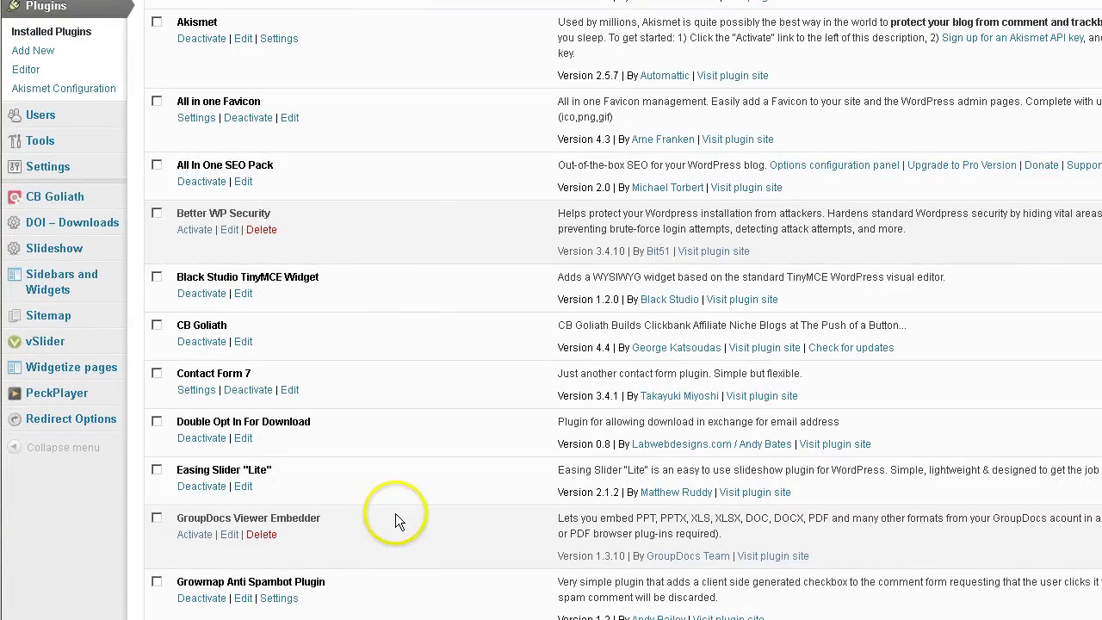
scroll(395, 513, "down", 10)
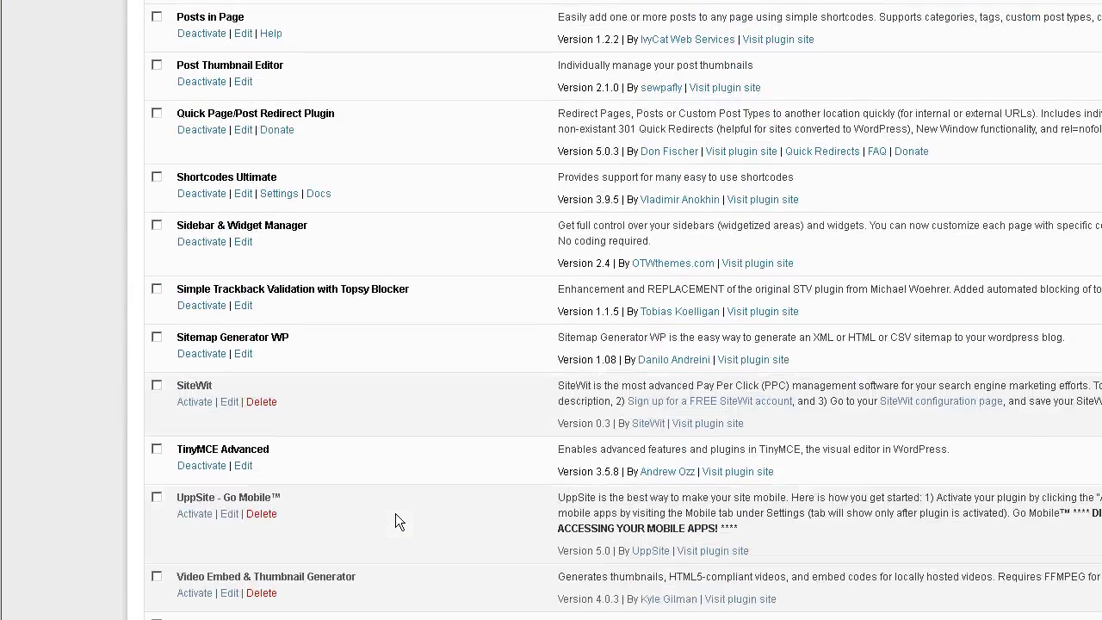
scroll(386, 473, "up", 5)
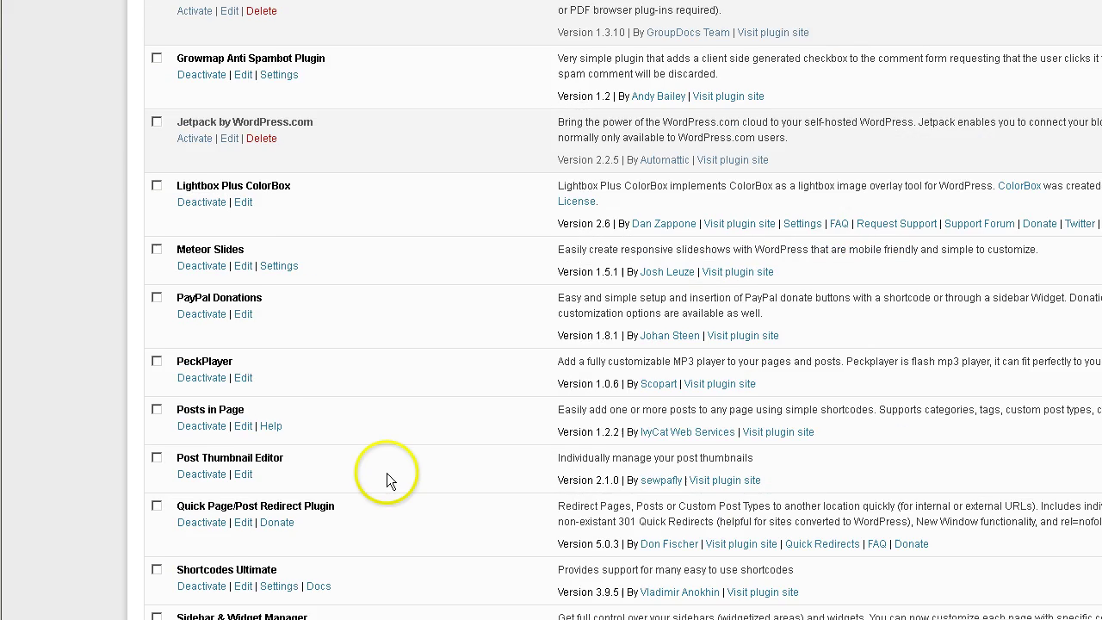
scroll(386, 472, "up", 9)
scroll(388, 472, "up", 1)
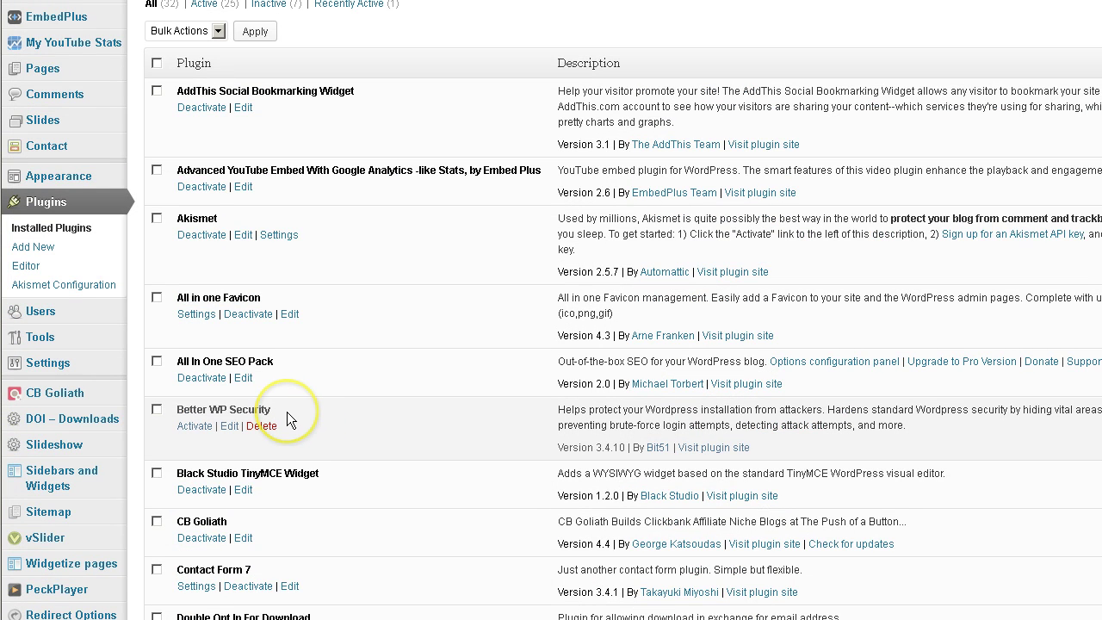
mouse_move(80, 363)
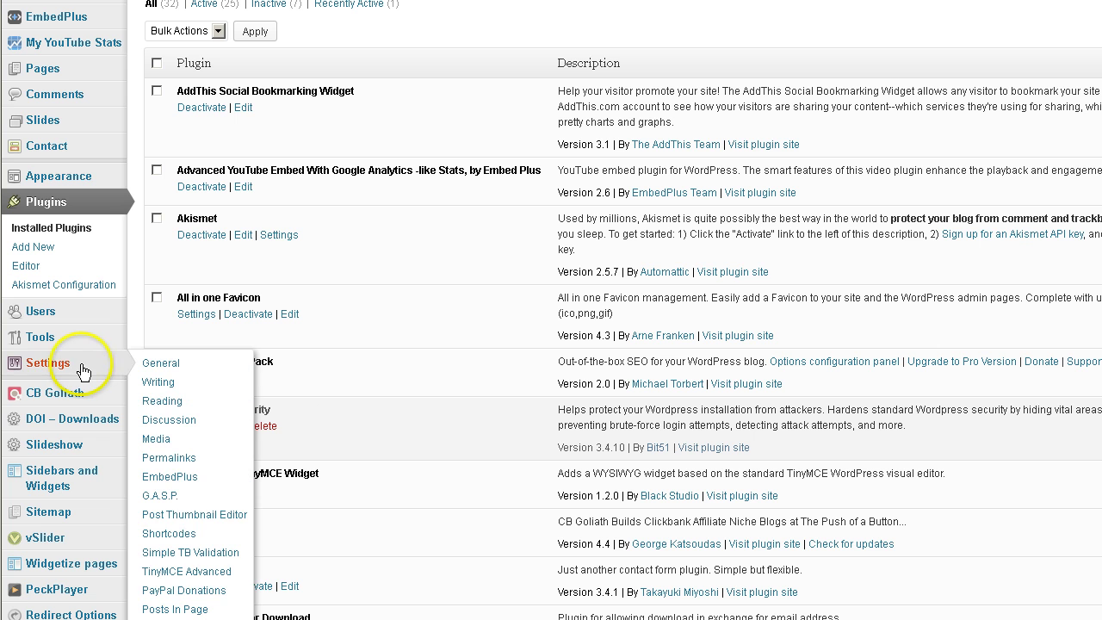
Step: View the TinyMCE Advanced toolbar rows and unused buttons, then go to All Posts
left_click(198, 575)
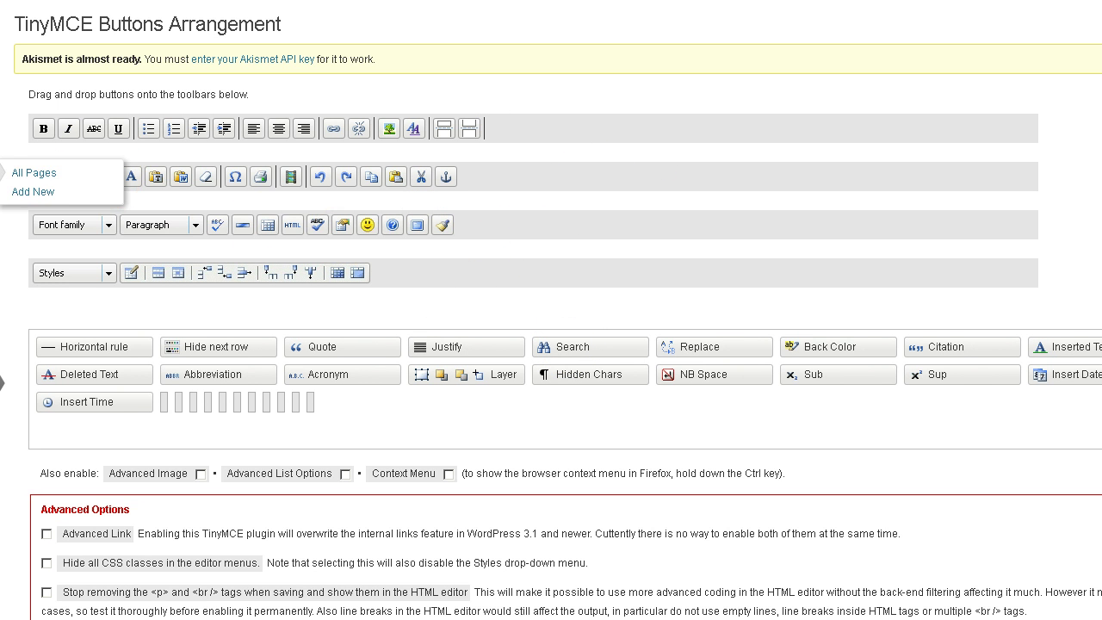
mouse_move(2, 69)
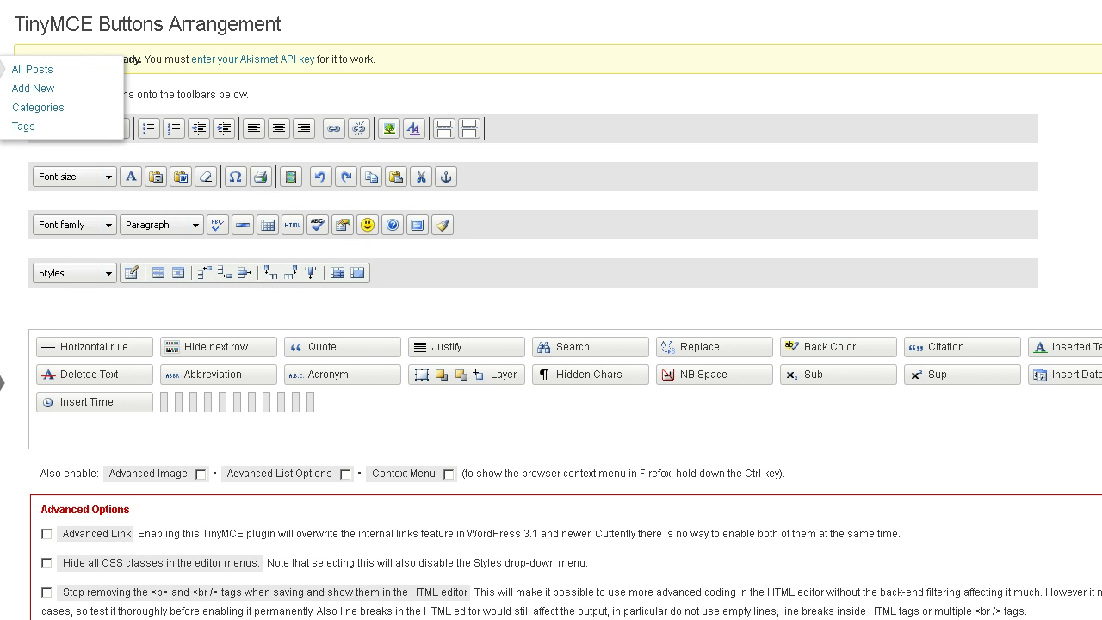
left_click(38, 69)
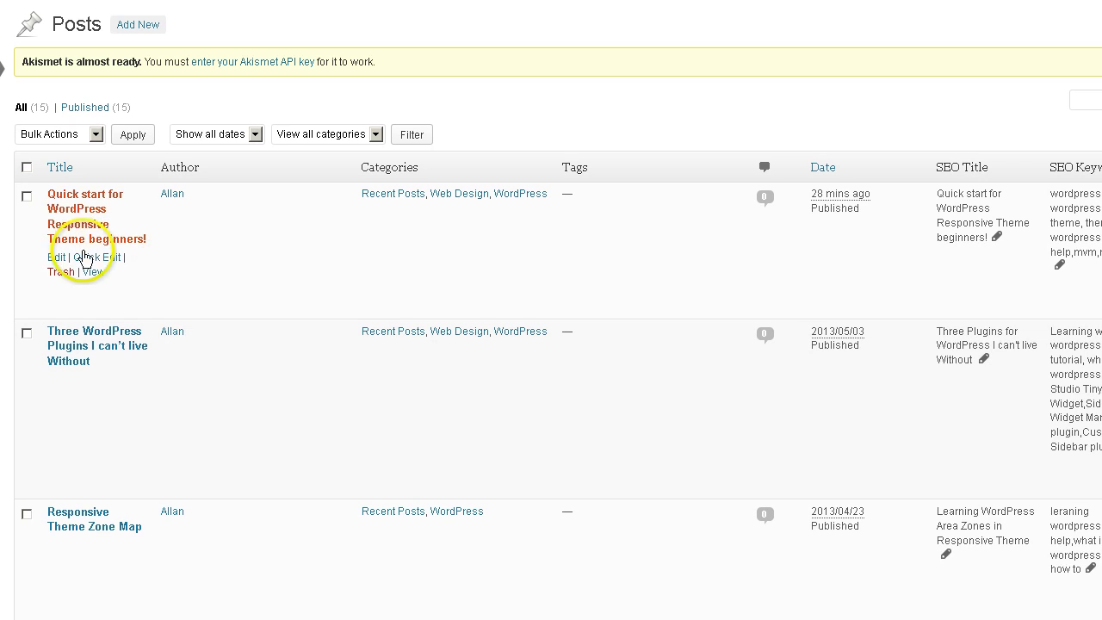
Step: Inspect the Quick start post's editor toolbar, then return to the Posts list
left_click(57, 257)
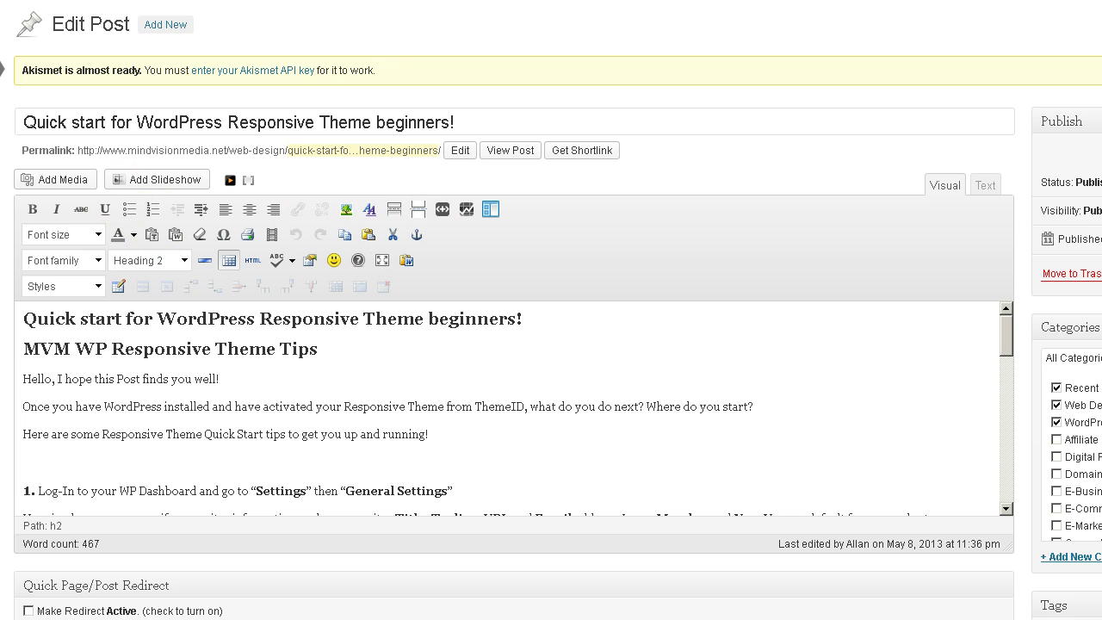
key("alt+Left")
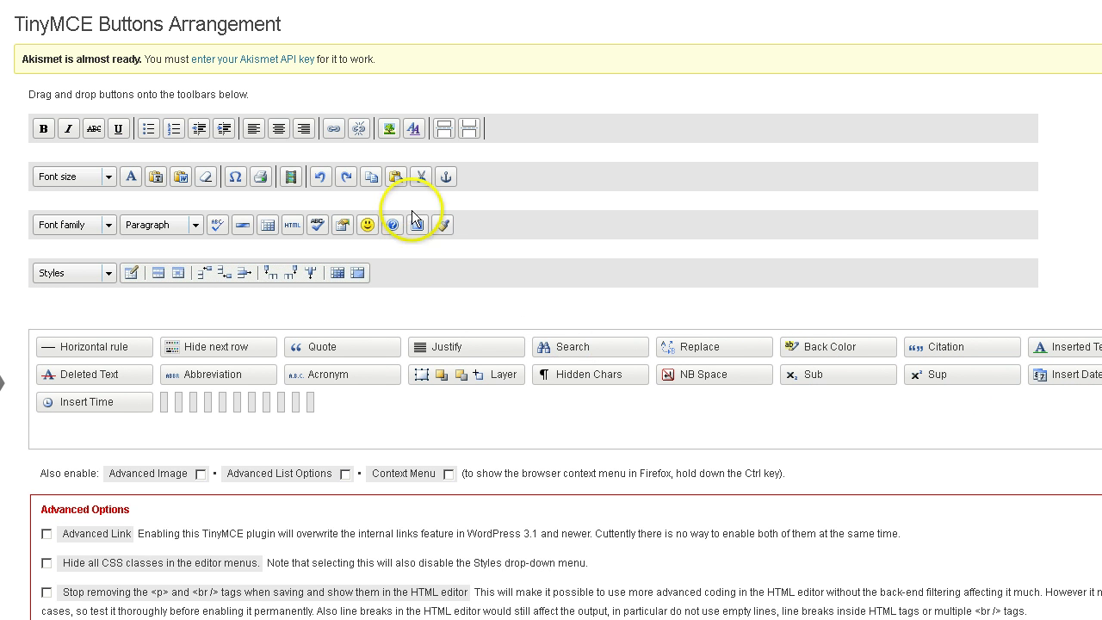
Step: Drag Justify to the end of the fourth toolbar row and save the changes
left_click(475, 346)
left_click_drag(475, 346, 466, 276)
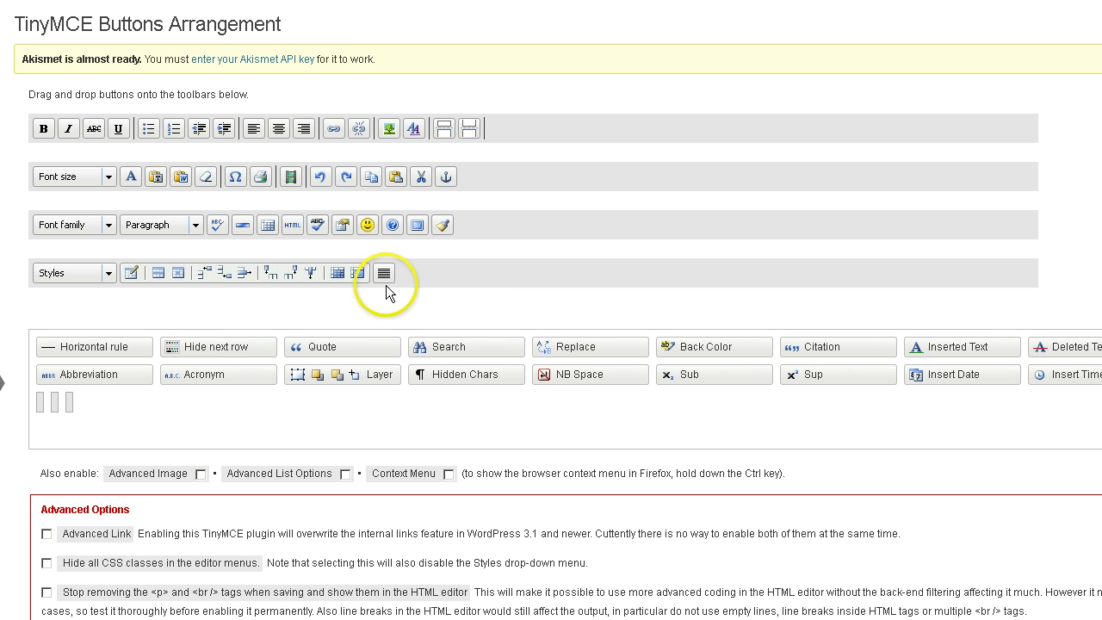
scroll(516, 379, "down", 1)
scroll(520, 375, "down", 5)
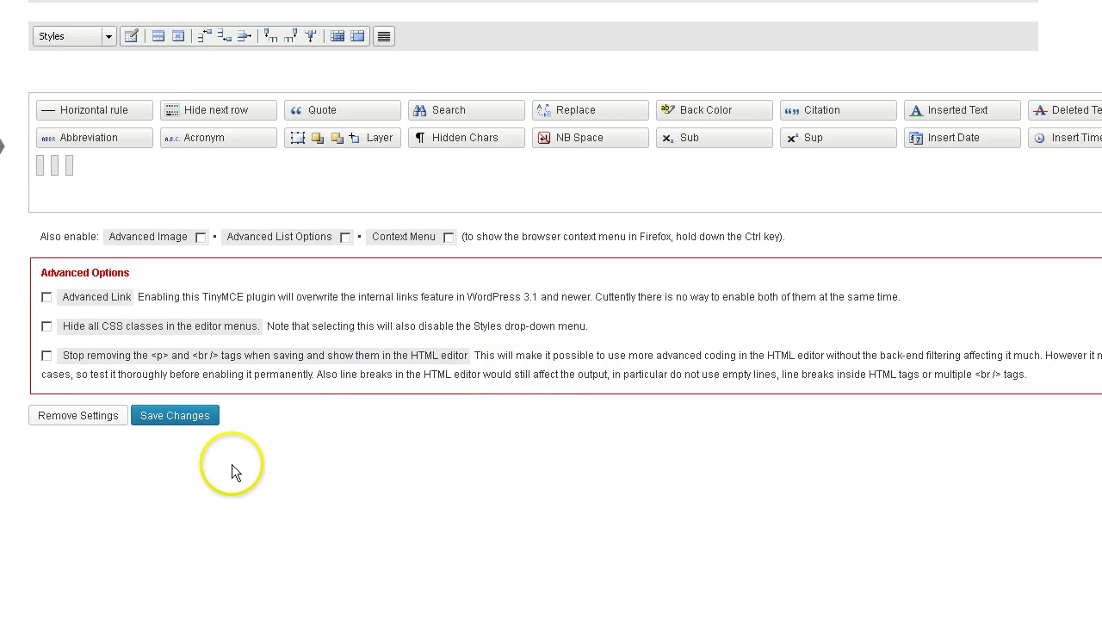
left_click(160, 415)
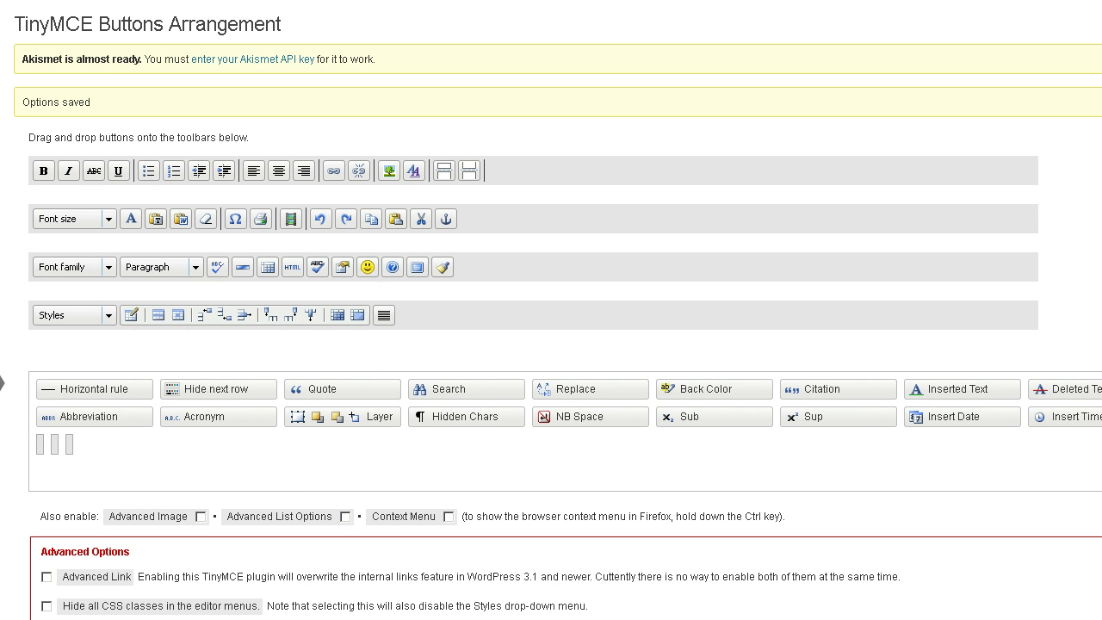
left_click(28, 68)
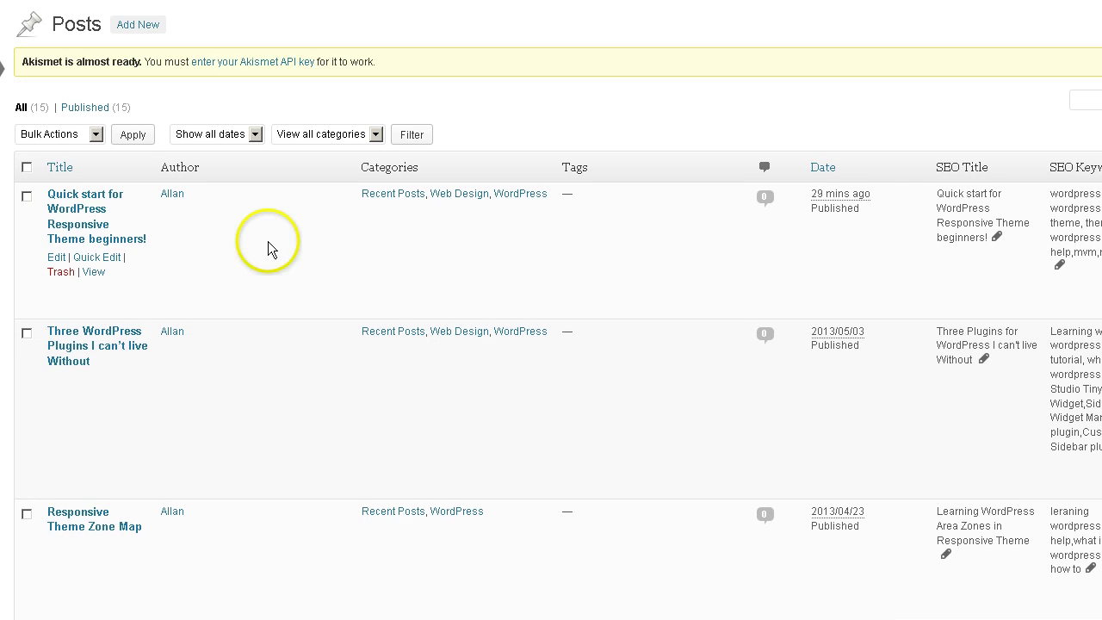
Step: Edit the Quick start post and apply the new Align Full justification to its text
left_click(53, 257)
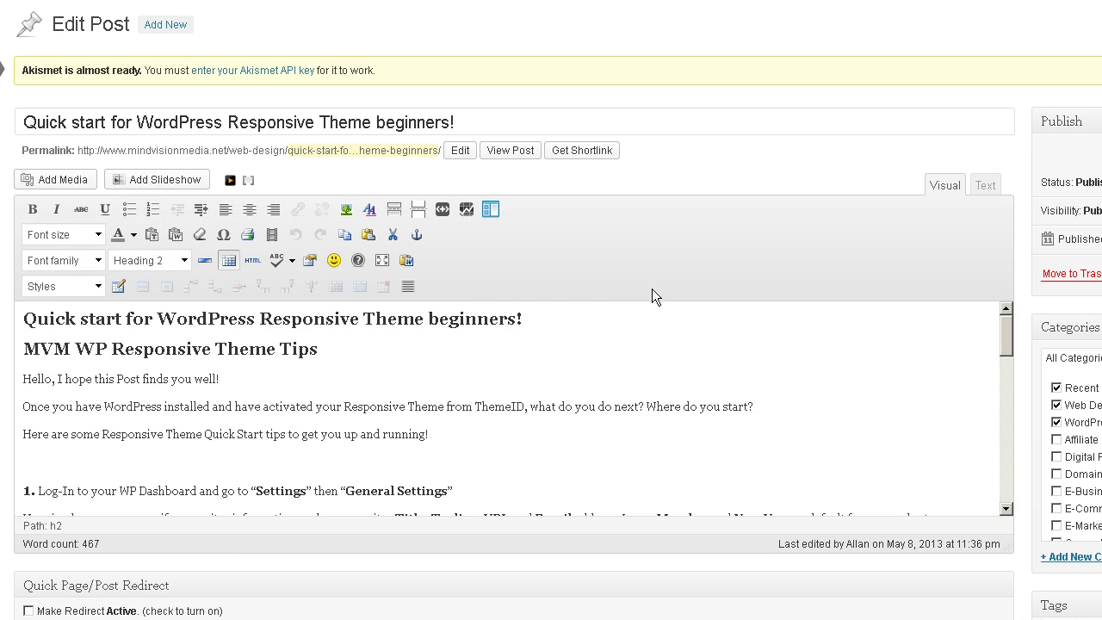
left_click(408, 288)
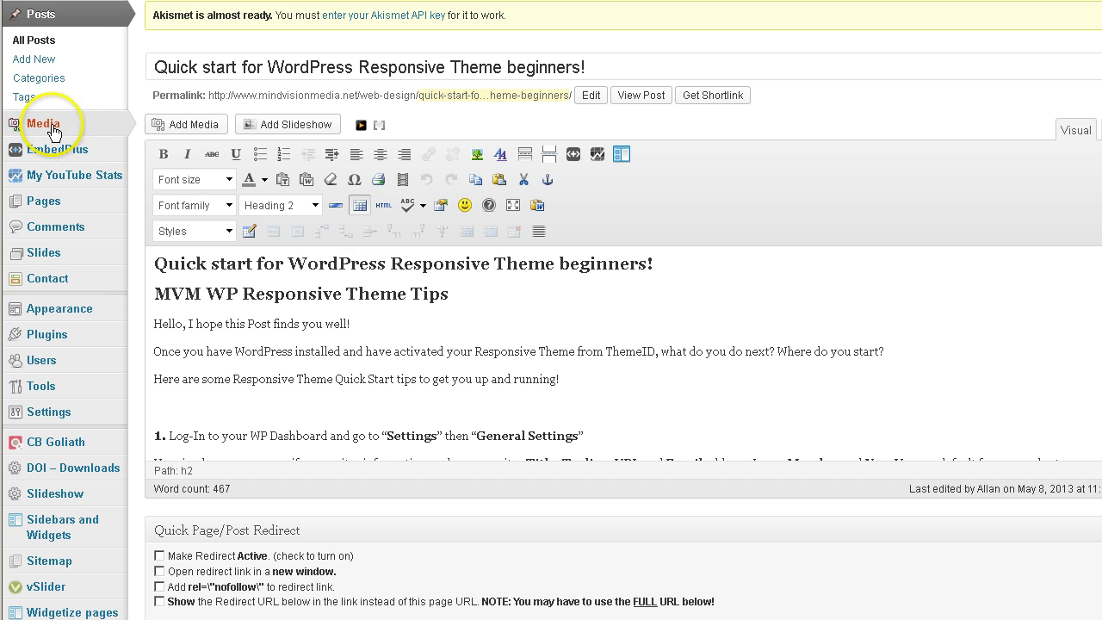
mouse_move(52, 129)
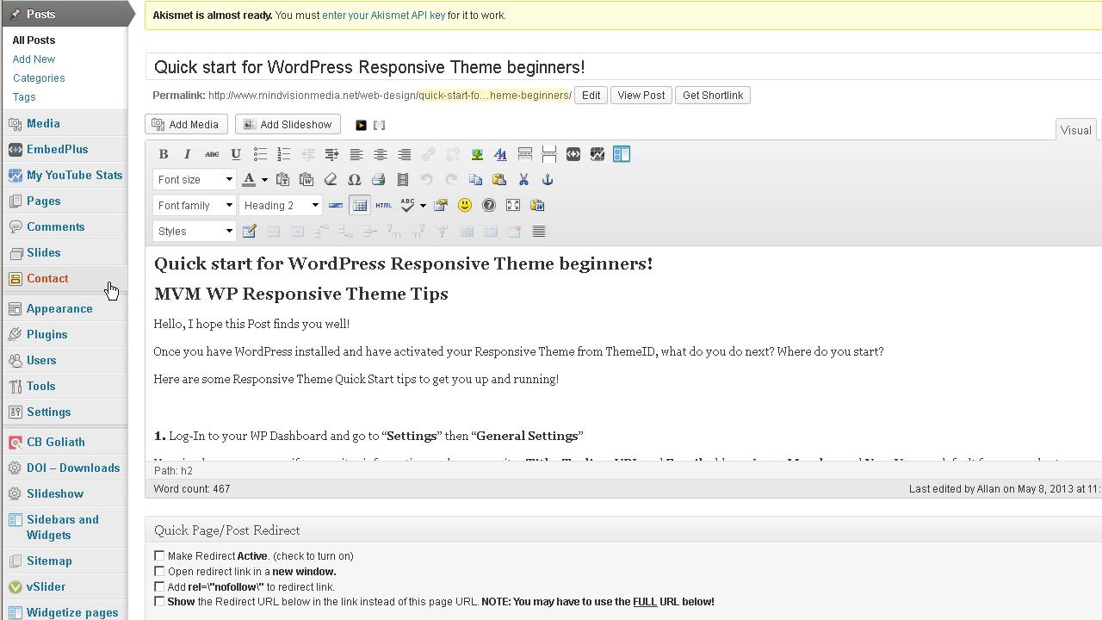
mouse_move(86, 312)
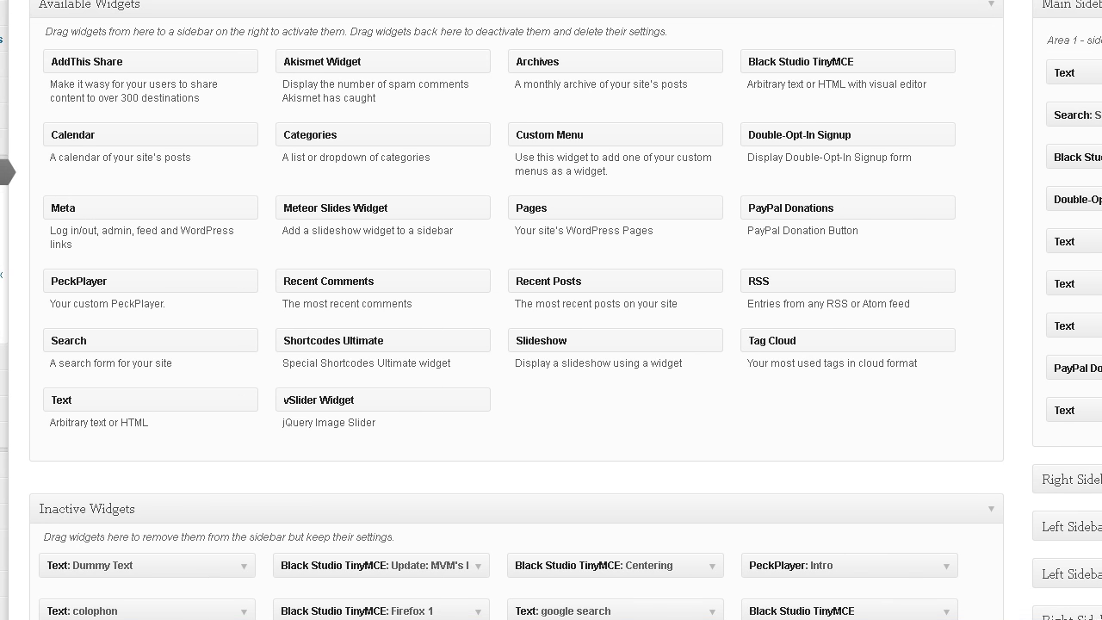
Step: Drag the Text widget toward the sidebars on the Widgets page
left_click_drag(169, 402, 670, 429)
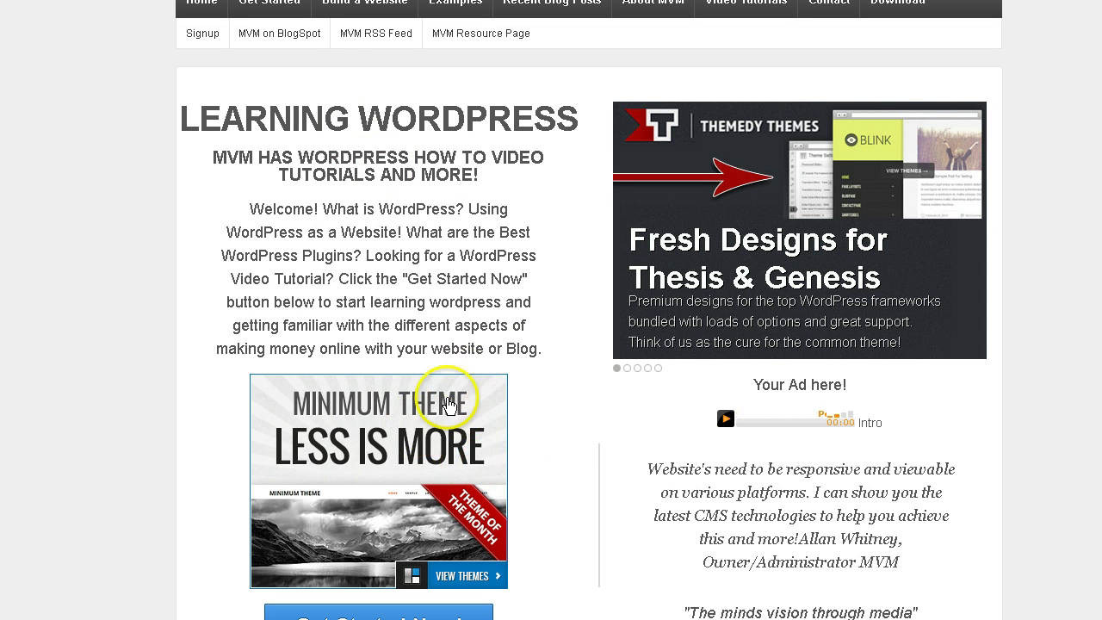
Step: Play, then pause, the How to Autoplay and Loop YouTube Videos embed, then scroll back up
scroll(572, 410, "down", 7)
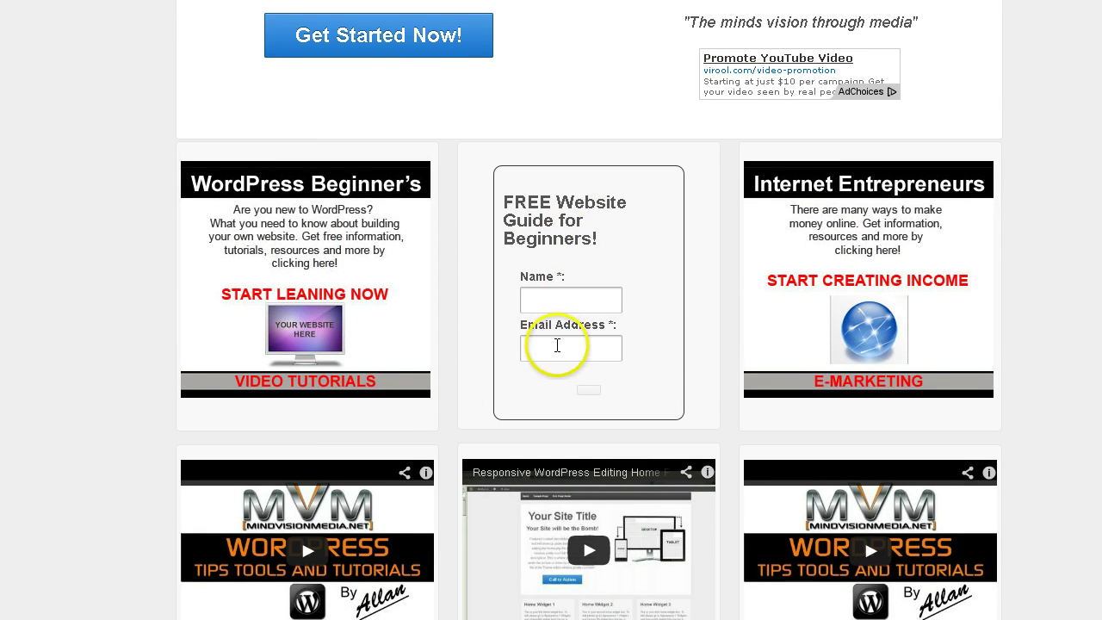
scroll(558, 344, "down", 2)
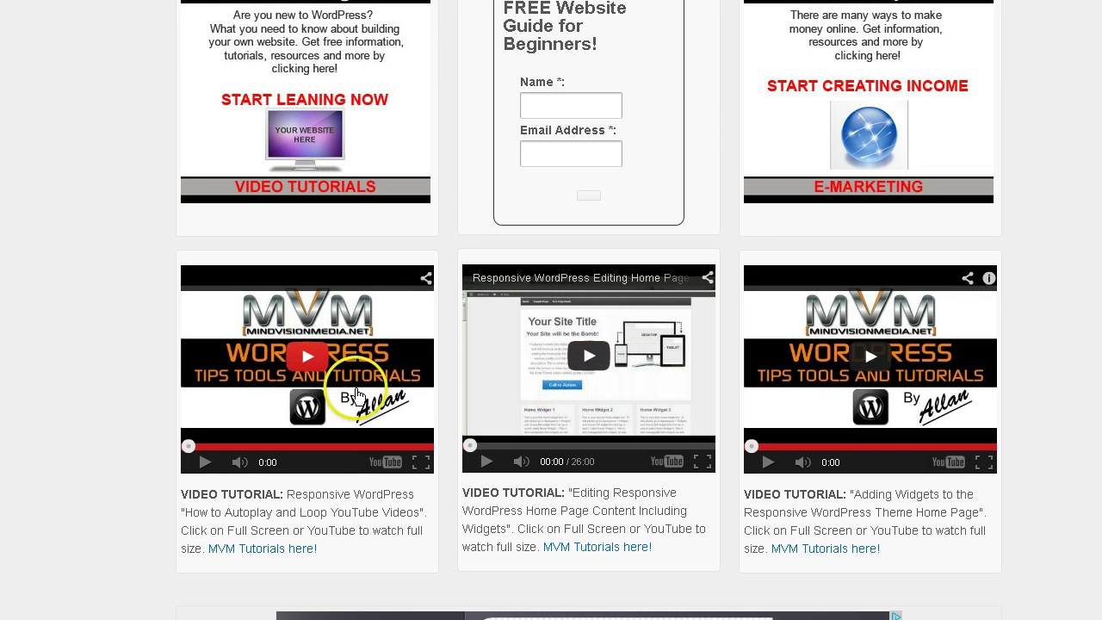
left_click(311, 363)
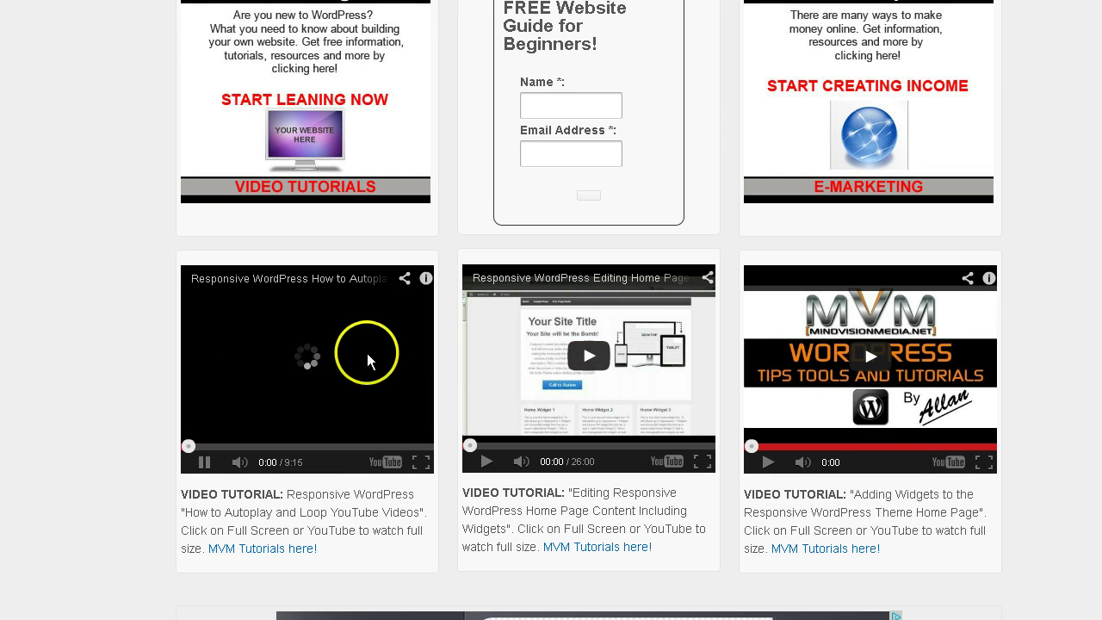
left_click(204, 461)
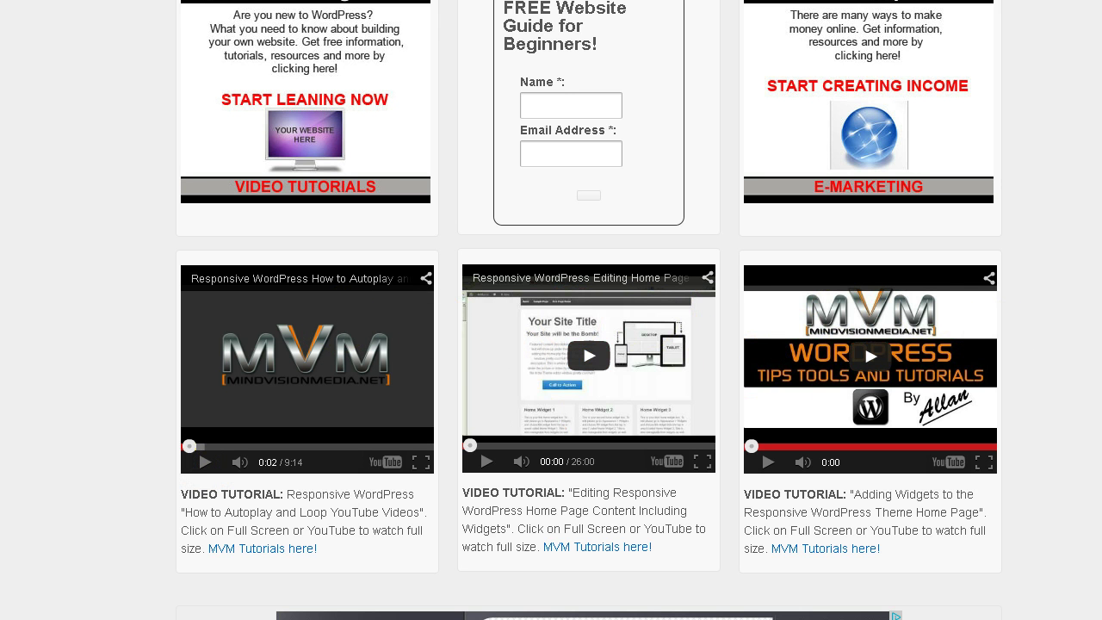
scroll(590, 310, "up", 9)
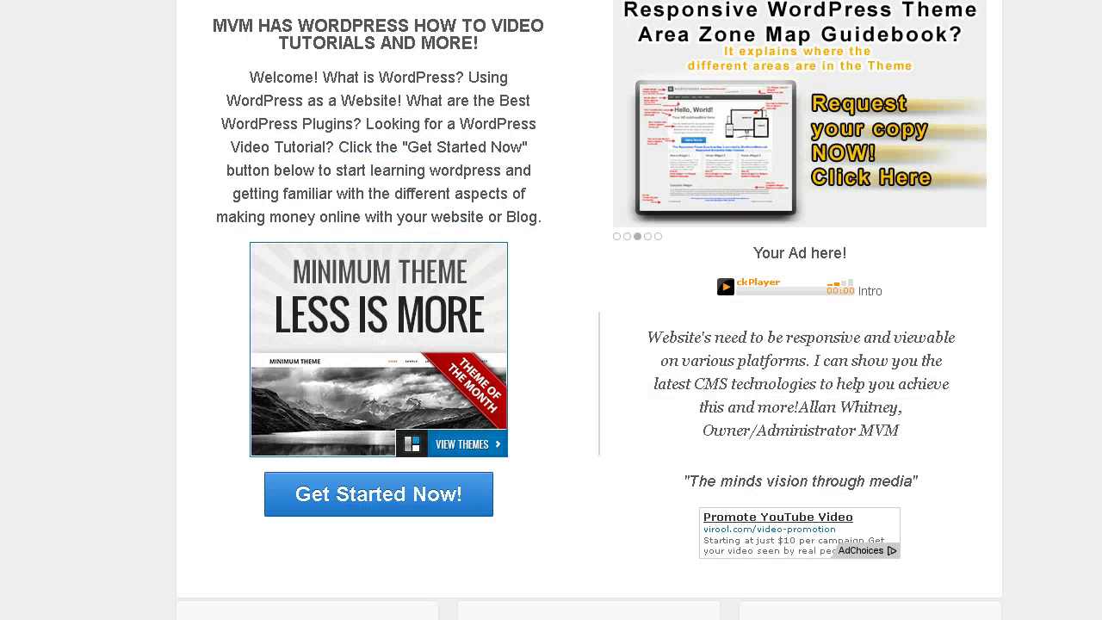
scroll(590, 310, "up", 1)
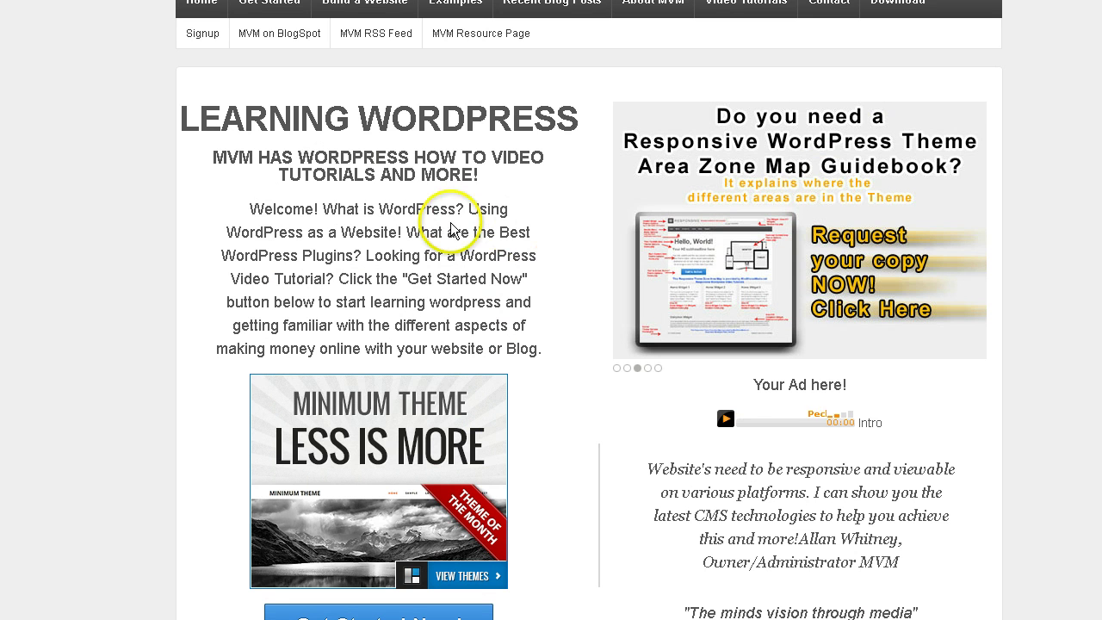